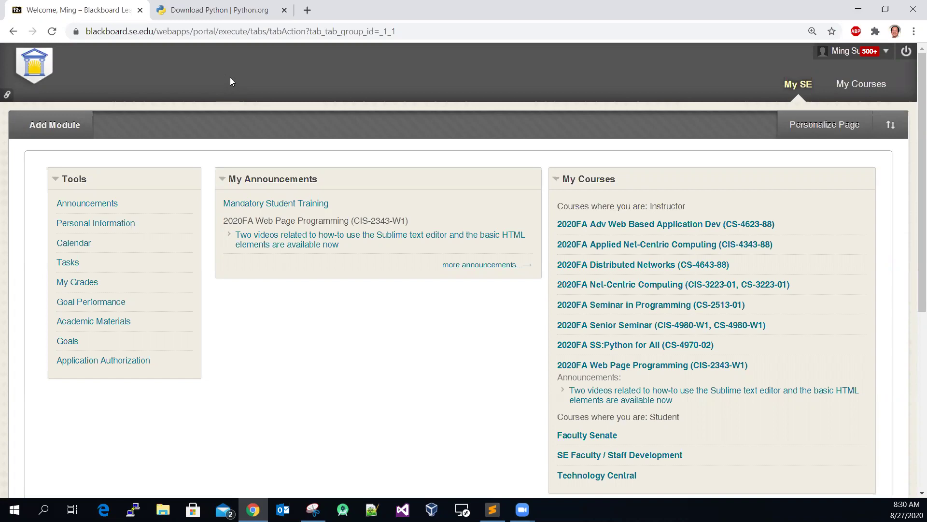
Switch to the python.org tab and reload the downloads page offering Python 3.8.5
click(213, 14)
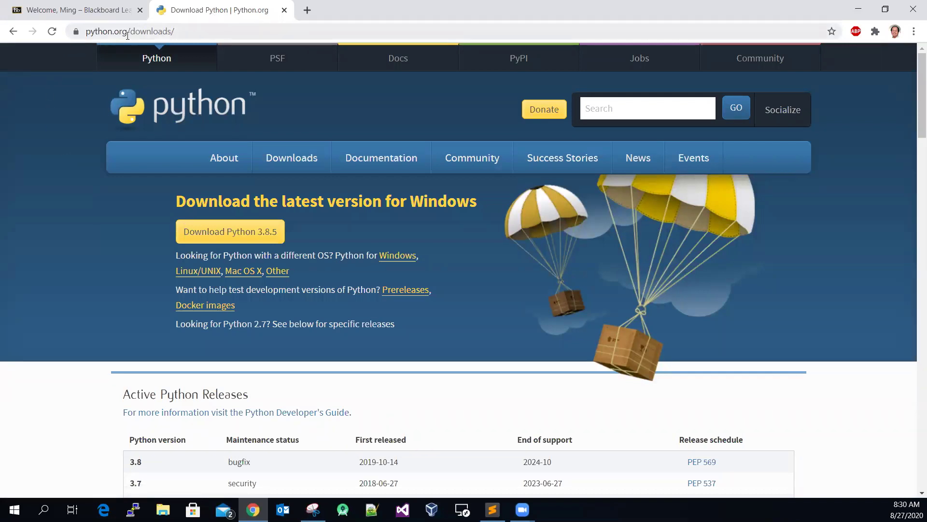
mouse_move(292, 158)
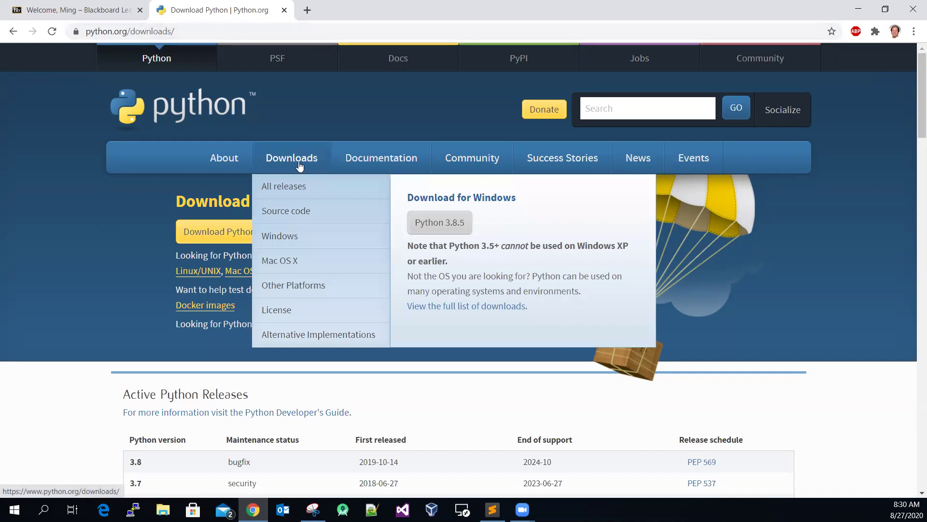
click(299, 165)
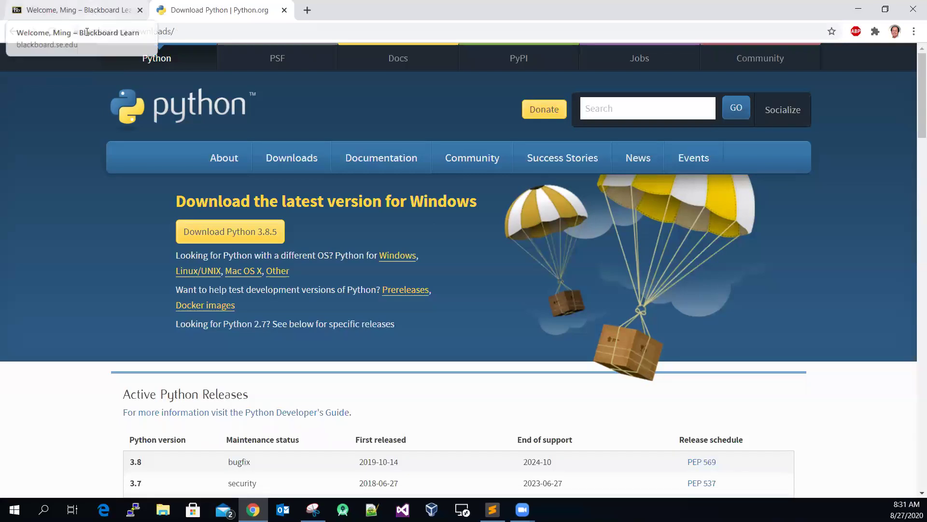
Search the Start menu for 'pytho' and launch IDLE (Python 3.7 32-bit)
click(43, 509)
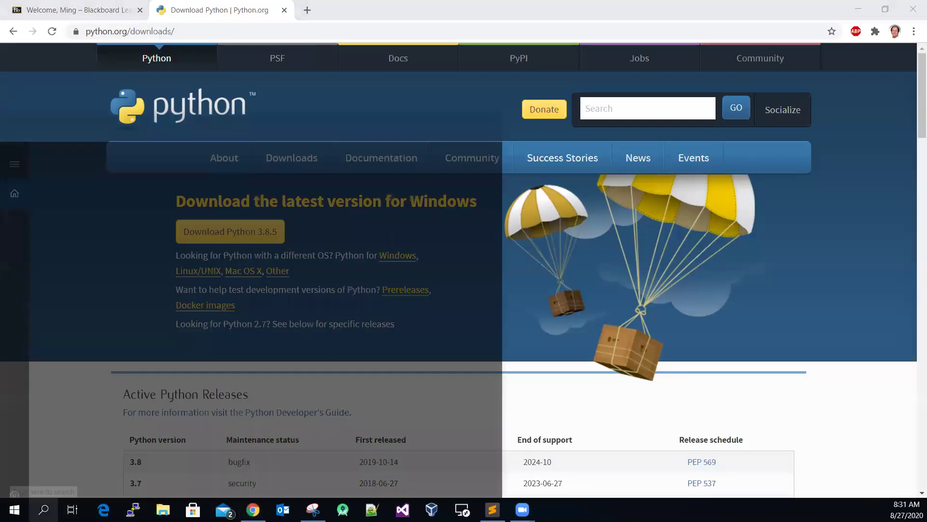
text(py)
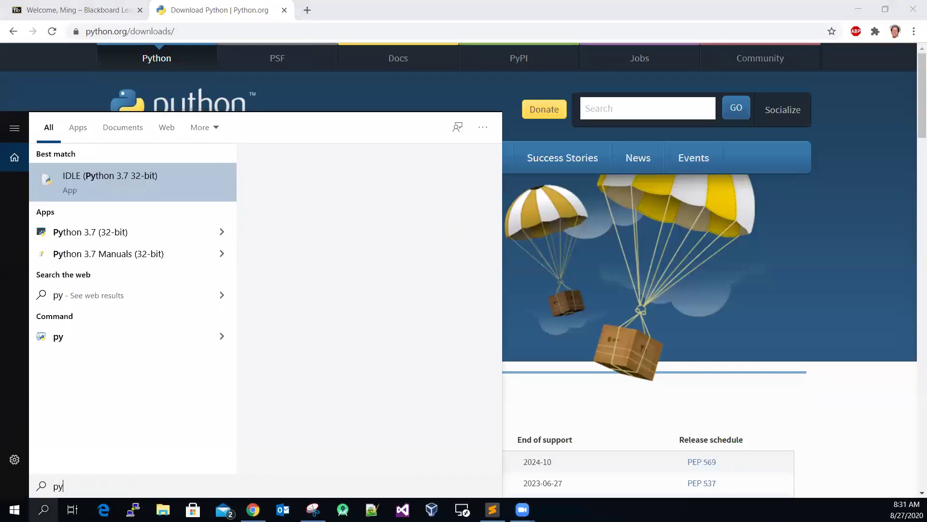
text(tho)
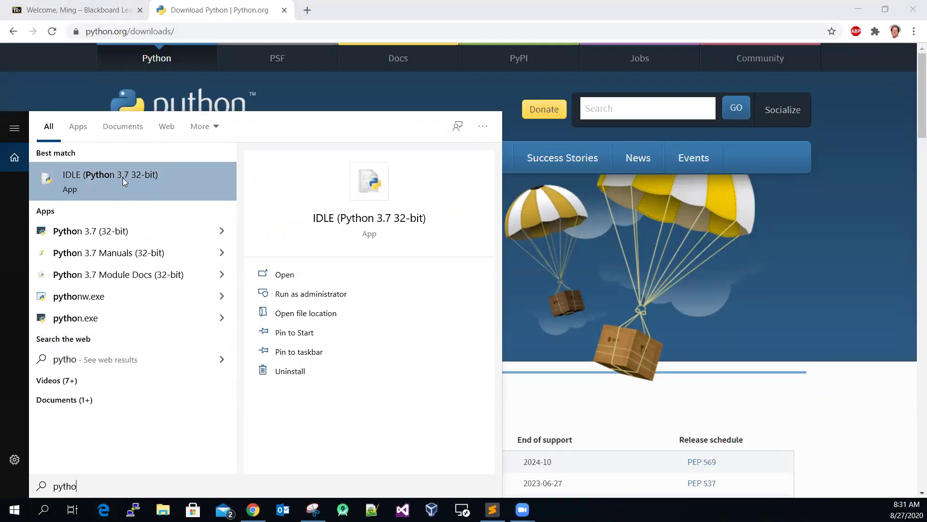
click(97, 186)
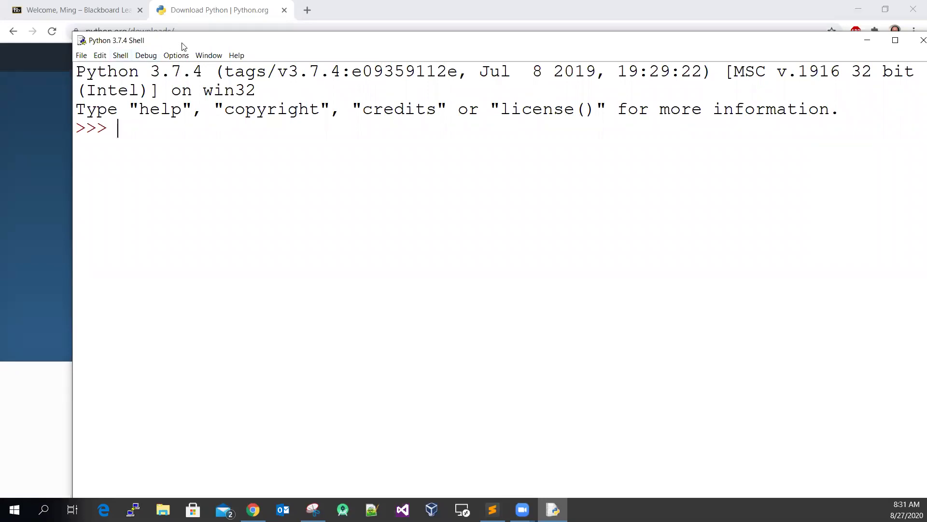
Create a new IDLE script and name it helloWorld.py in C:\Python37-32
click(81, 56)
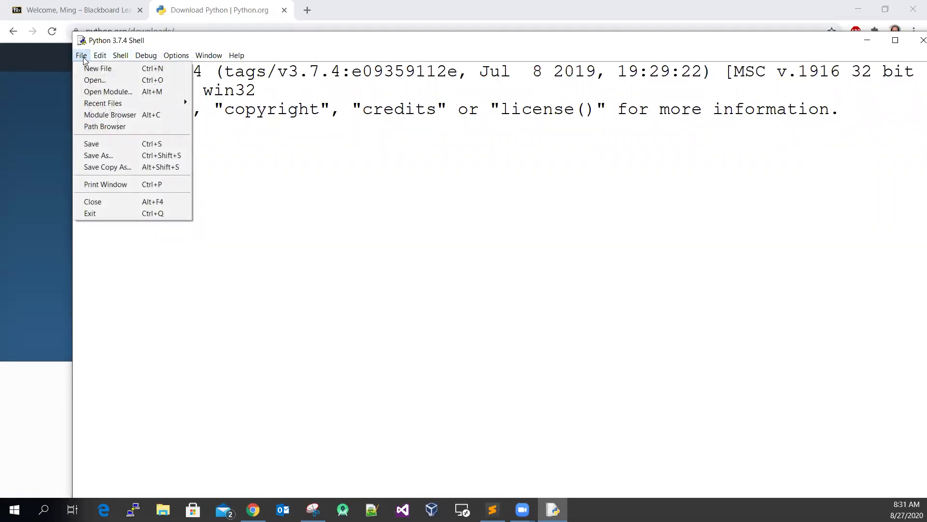
click(98, 68)
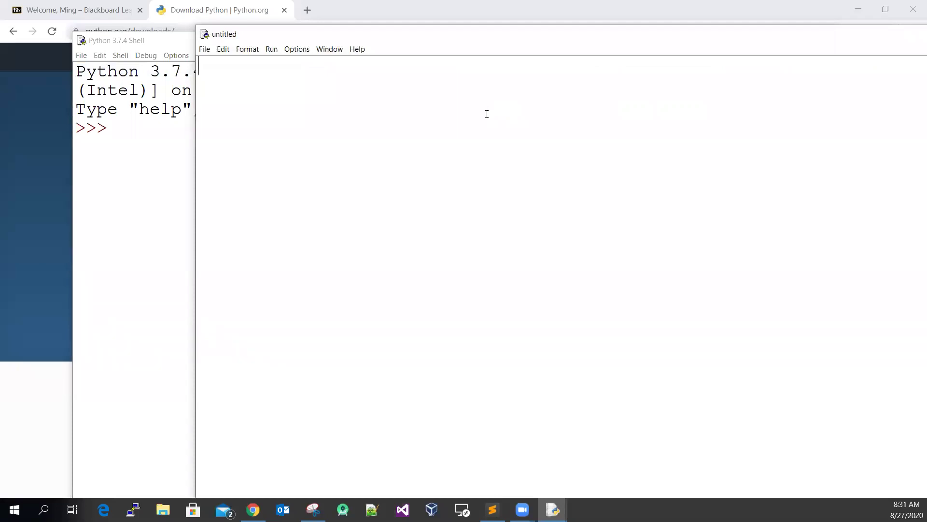
key(alt+f)
key(Down)
key(Down)
key(Down)
key(Down)
key(Down)
key(Down)
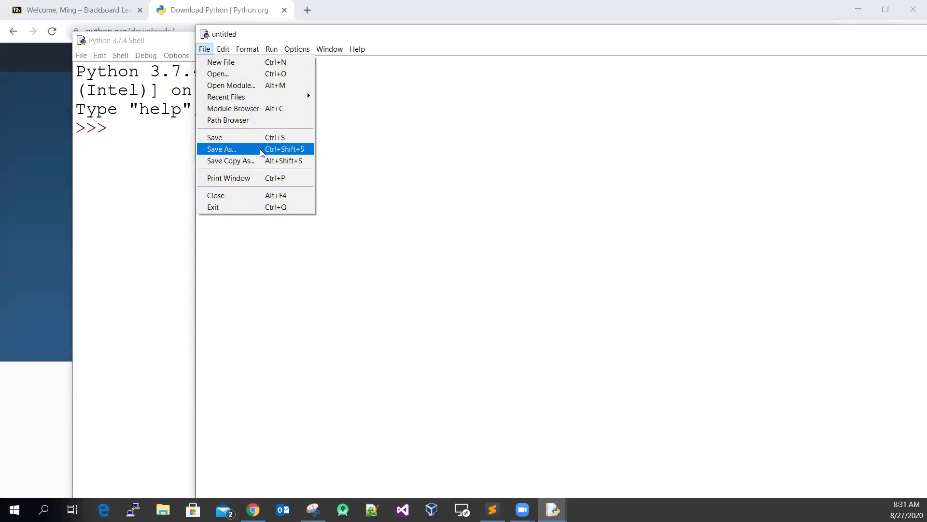
key(Return)
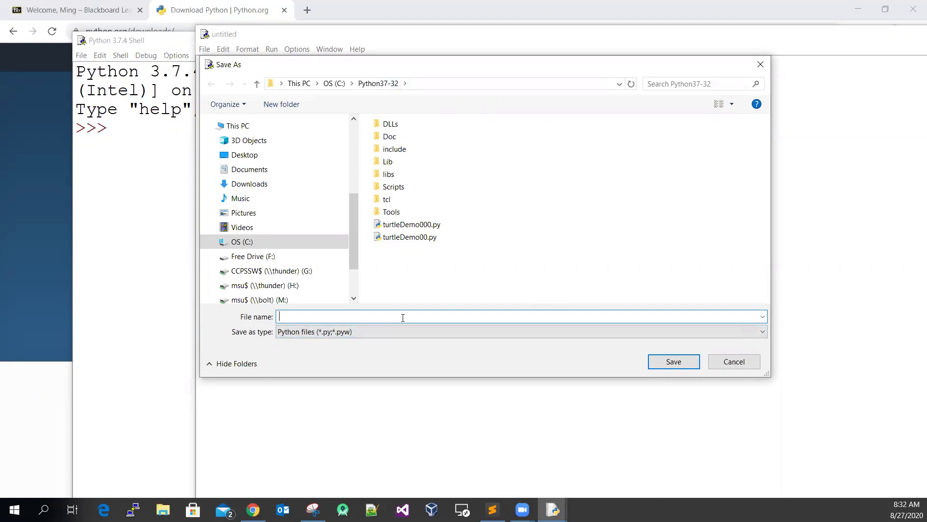
text(helloWorld.py)
Save helloWorld.py and write a print statement for 'Hello World!' in it
click(673, 363)
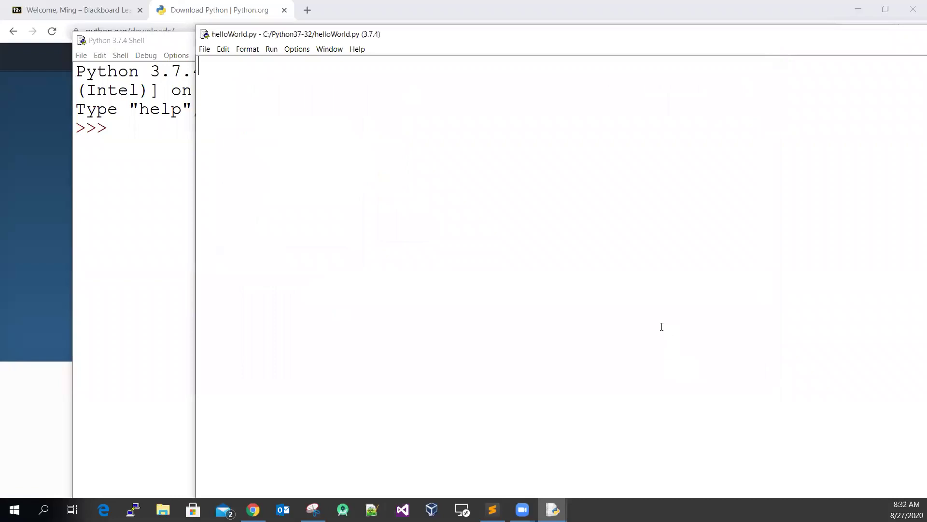
text(prn)
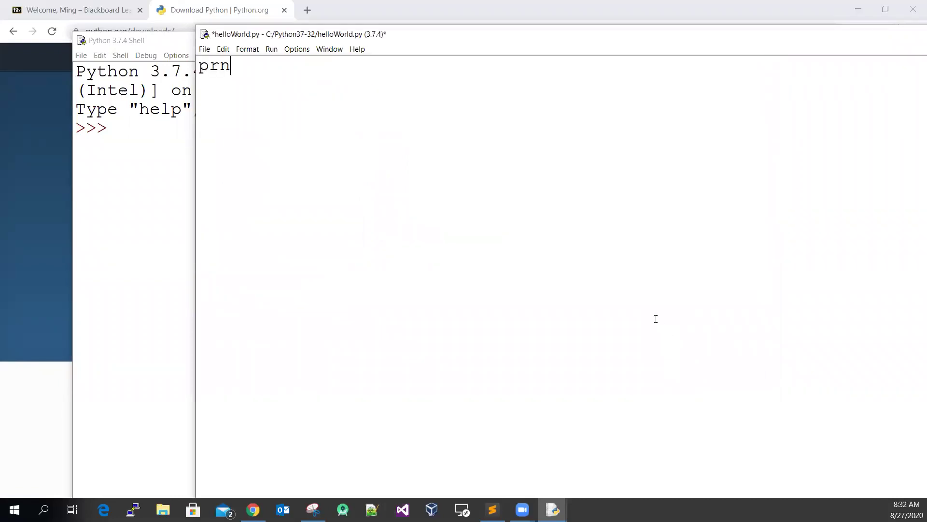
text(t)
key(BackSpace)
key(BackSpace)
text(int)
text(())
text("")
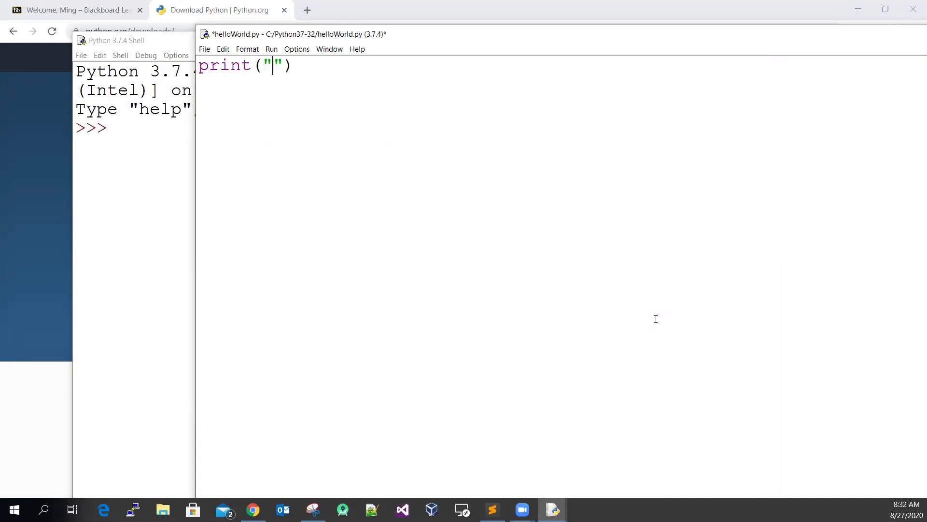
text(Hello W)
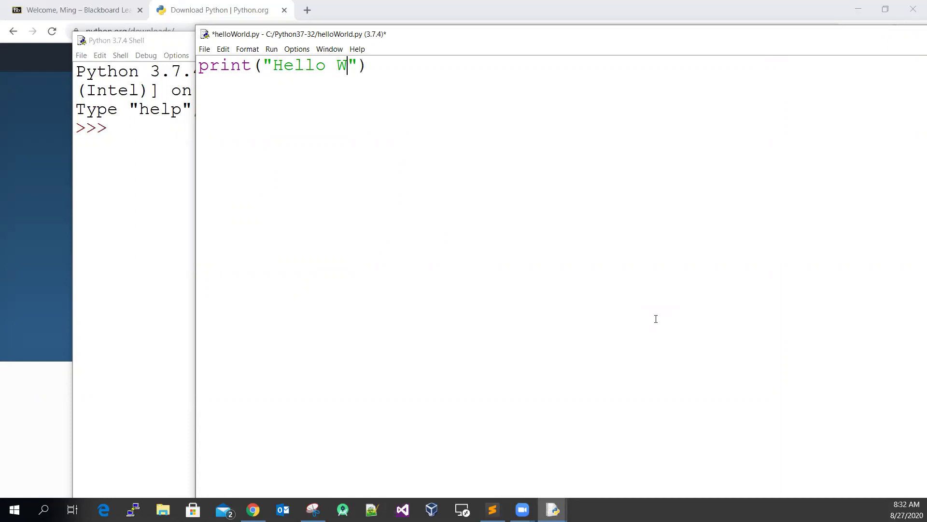
text(orld!)
Save and run helloWorld.py, then minimize the Python Shell and editor windows
click(272, 49)
click(304, 85)
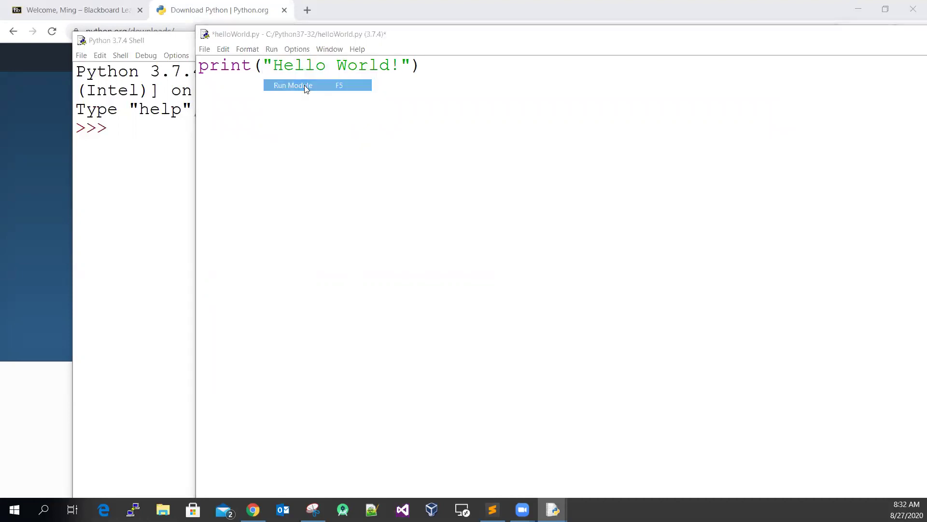
click(445, 300)
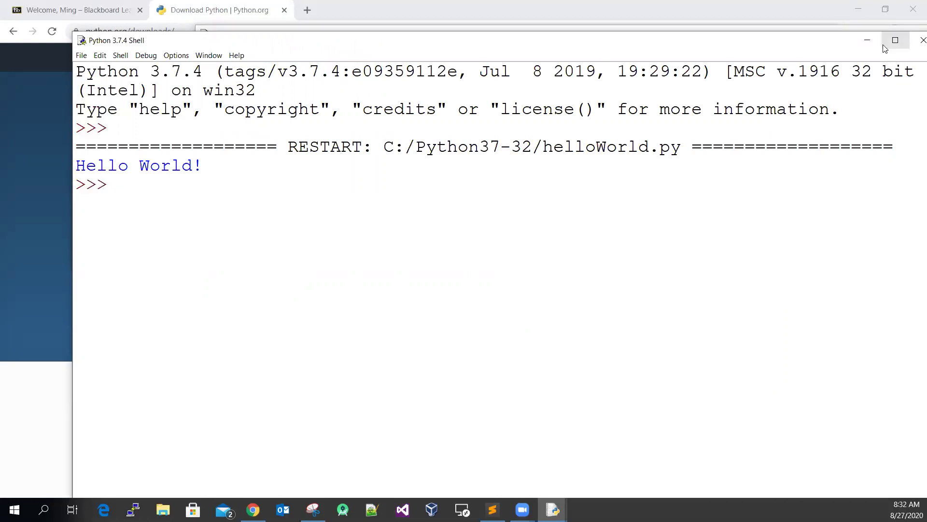
click(867, 40)
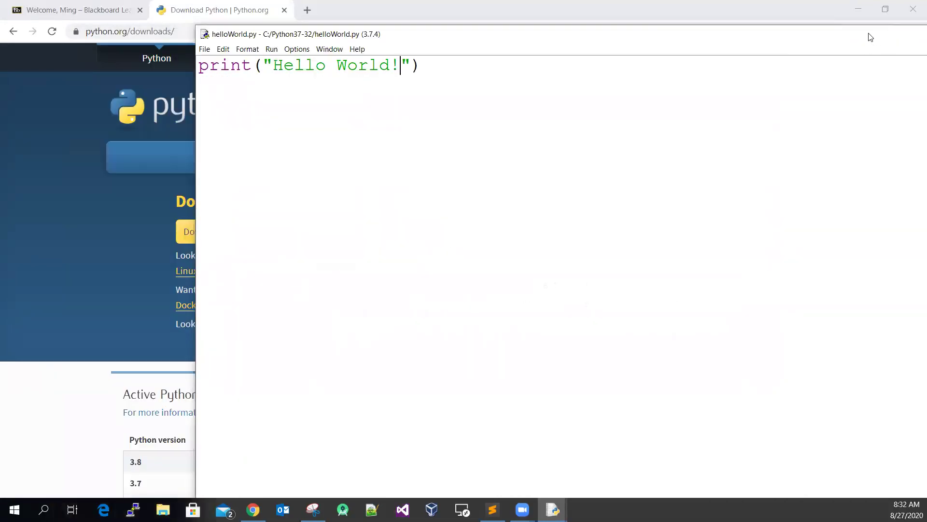
click(836, 47)
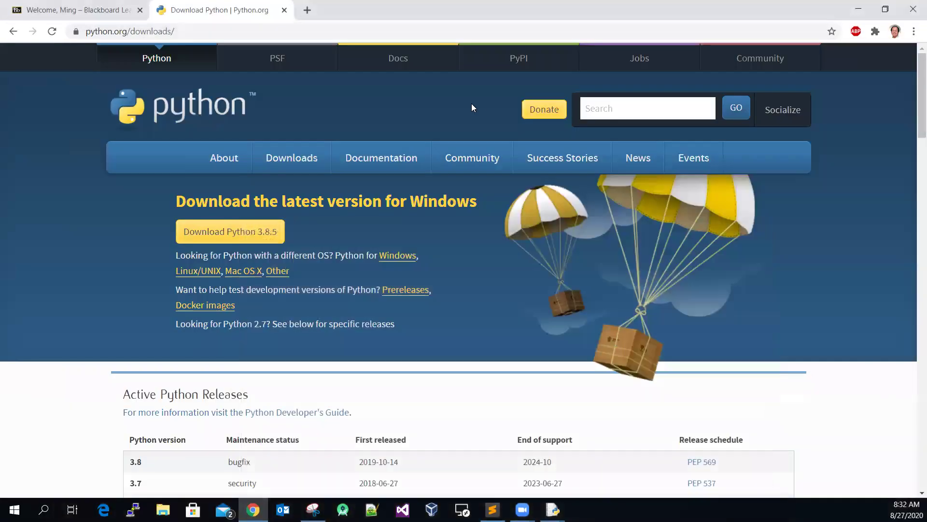
Open Homework01 under COURSE WORK in SS:Python for All and scroll to Attach Files
click(100, 11)
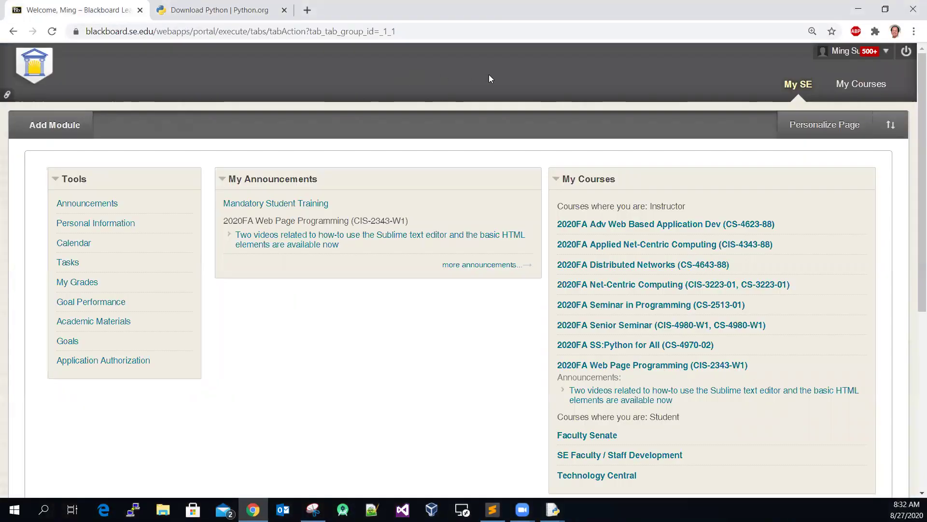
mouse_move(634, 344)
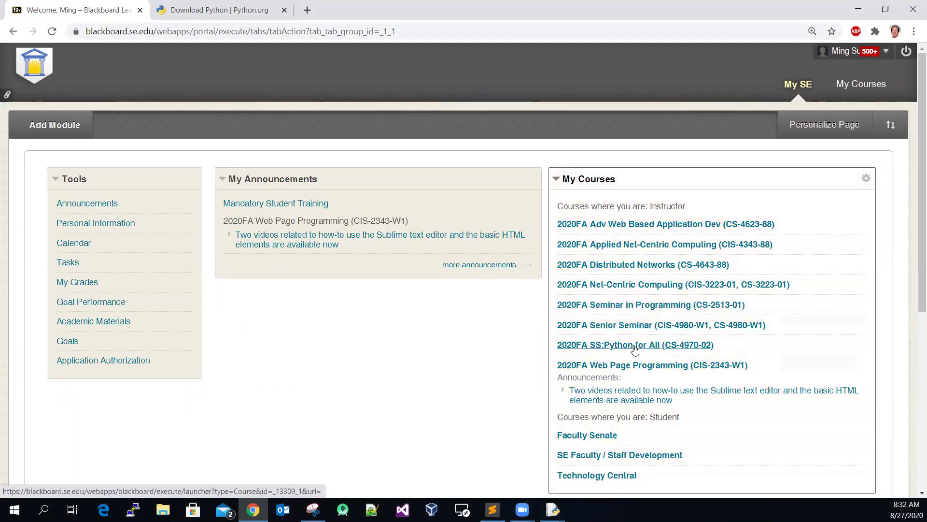
click(634, 346)
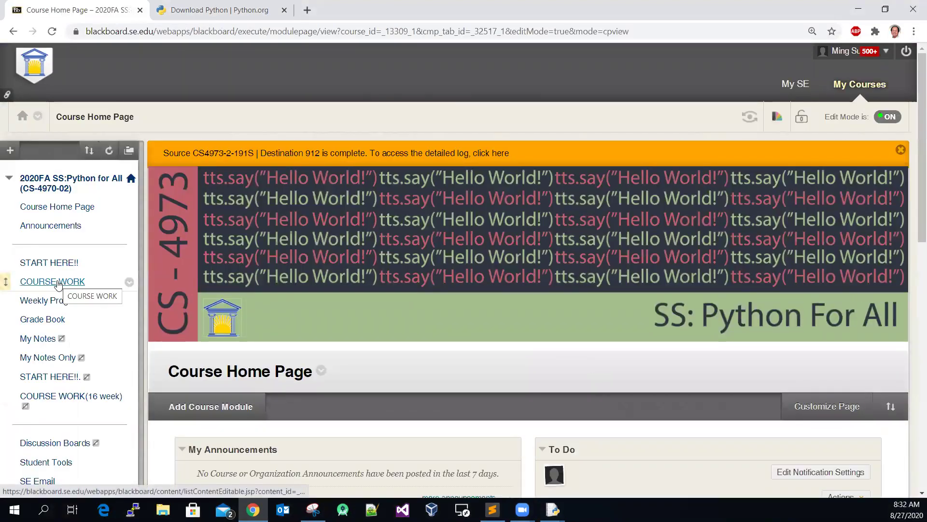
click(58, 284)
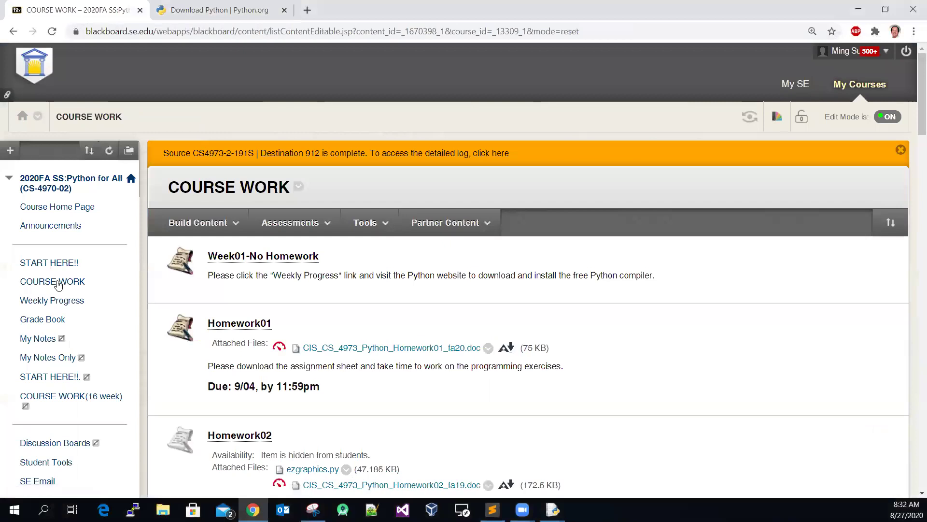
click(237, 325)
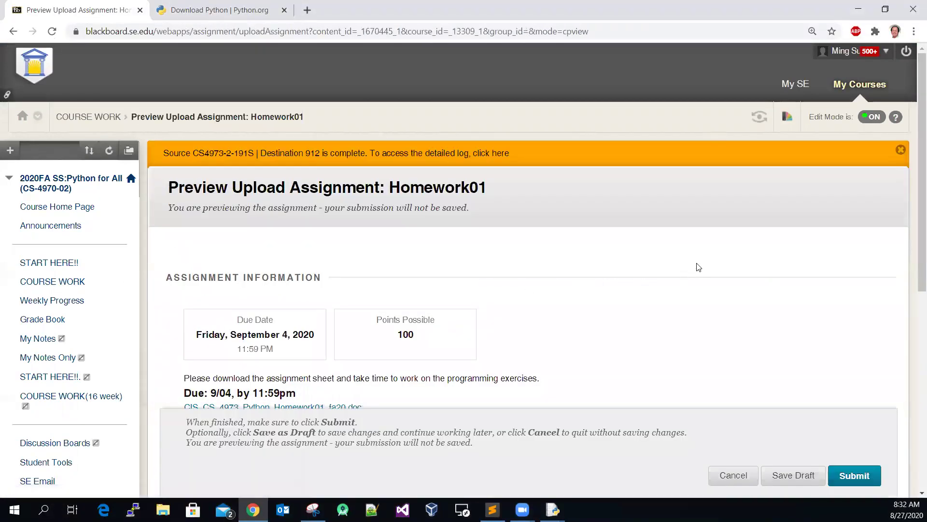
scroll(709, 262, down, 3)
scroll(713, 261, down, 4)
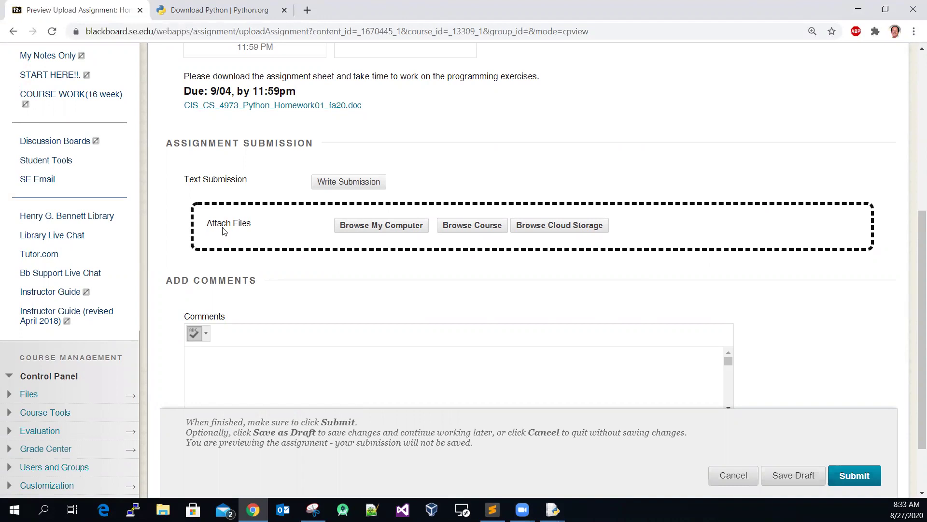
Attach helloWorld.py from C:\Python37-32 to the Homework01 submission
click(372, 230)
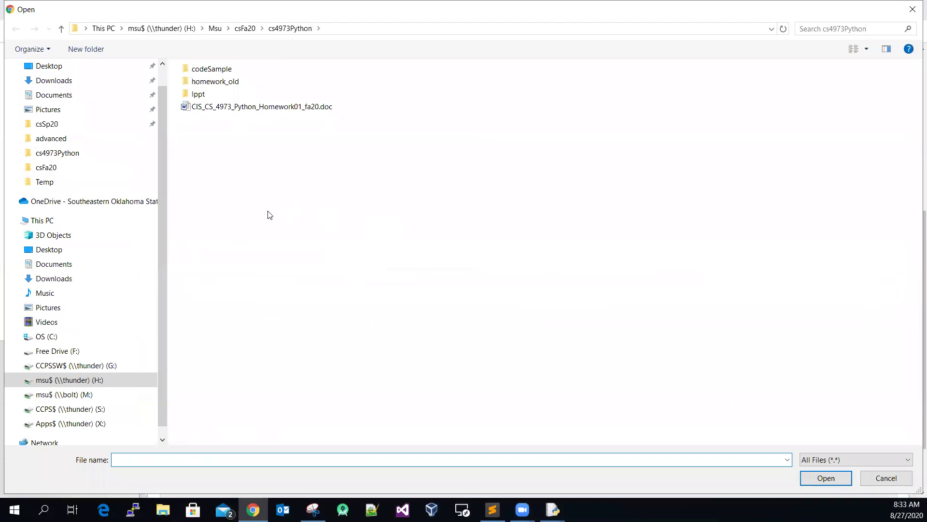
click(68, 335)
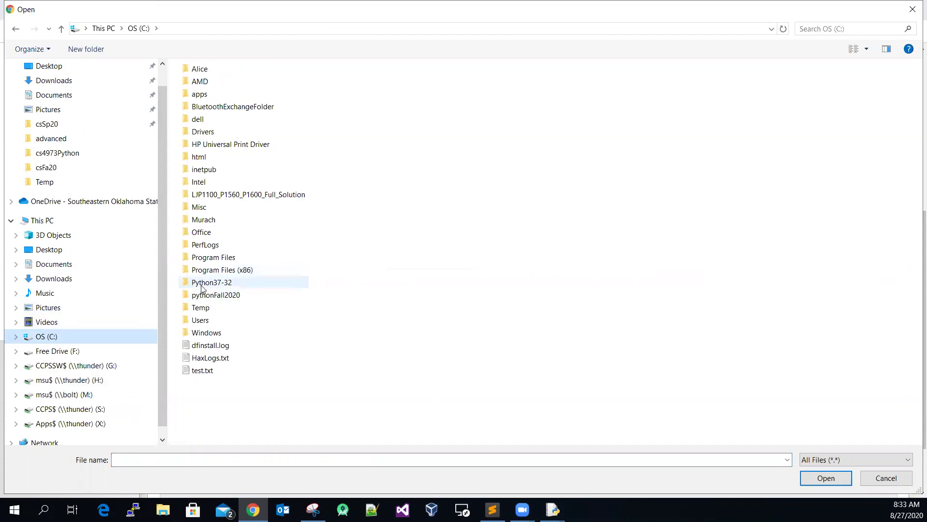
click(216, 286)
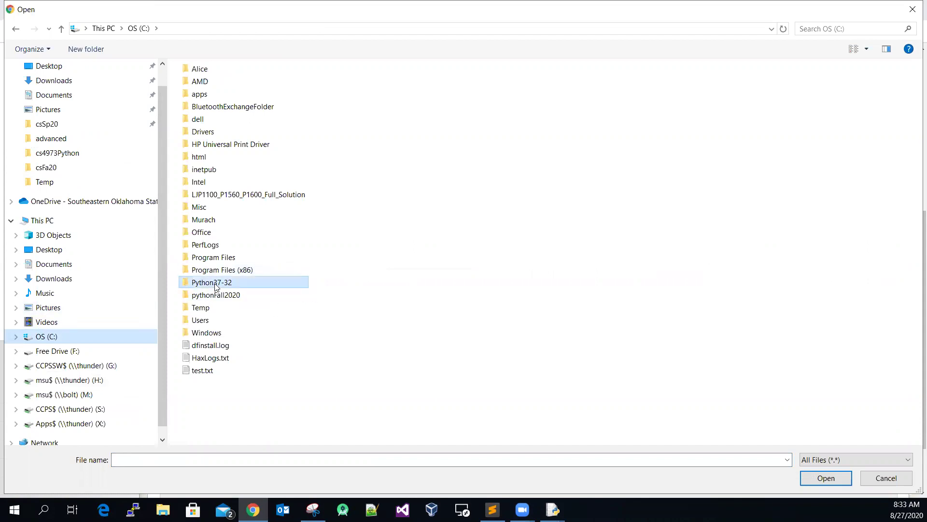
double_click(185, 284)
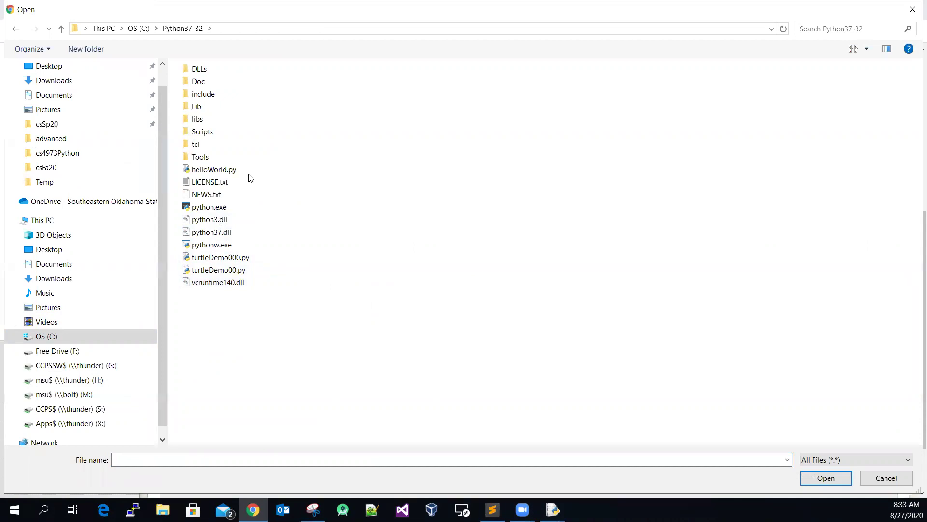
click(227, 170)
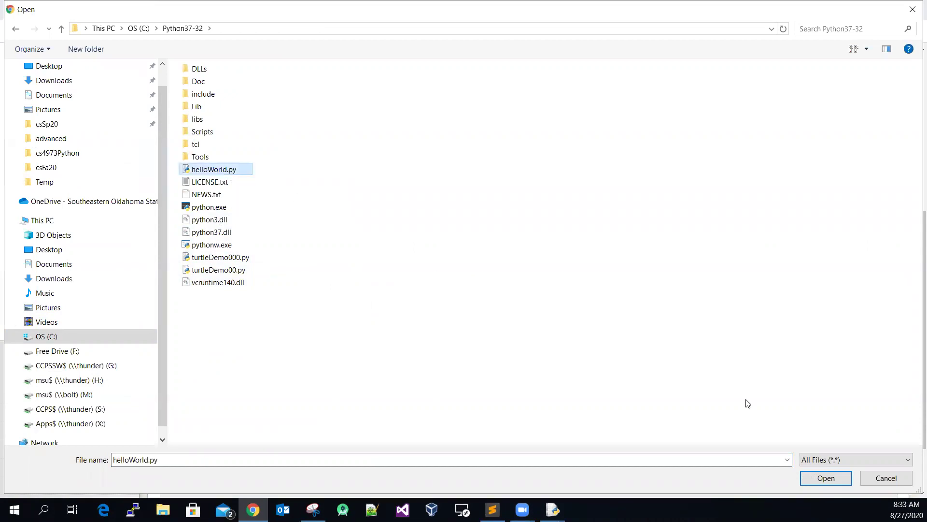
click(820, 478)
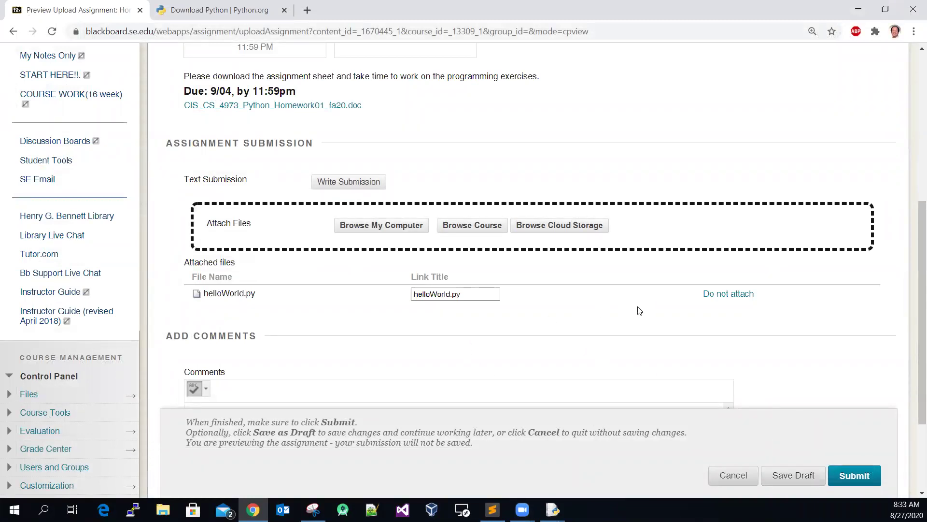
Attach turtleDemo000.py from the same folder as a second file
click(394, 227)
click(227, 261)
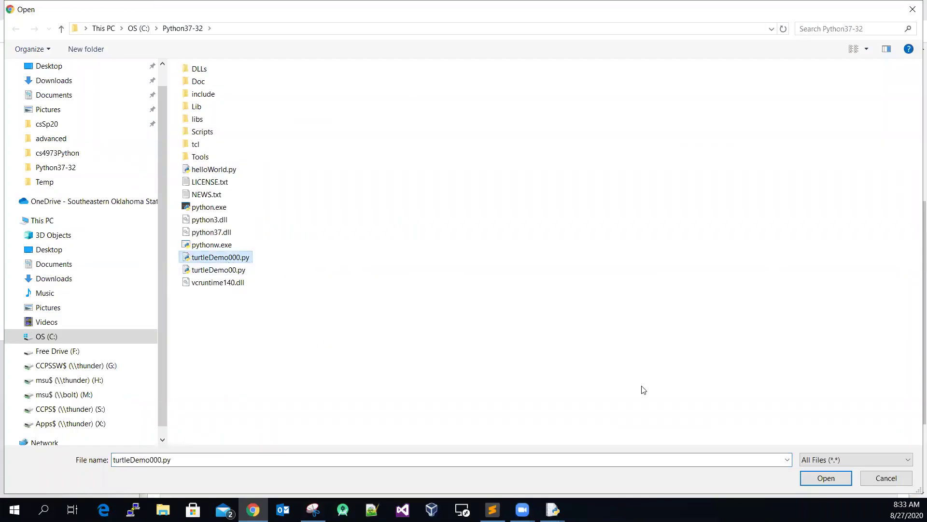
click(841, 478)
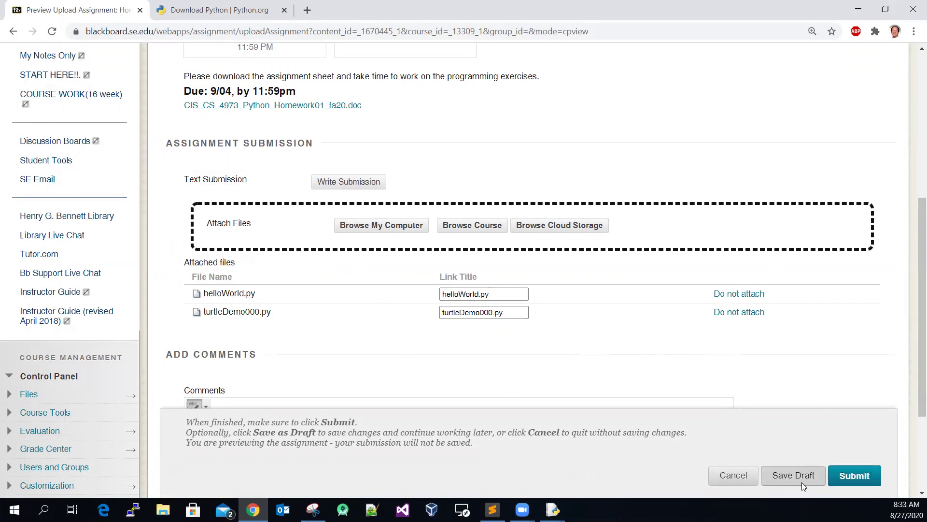
Submit Homework01 with both attached files and return to the COURSE WORK list
click(862, 478)
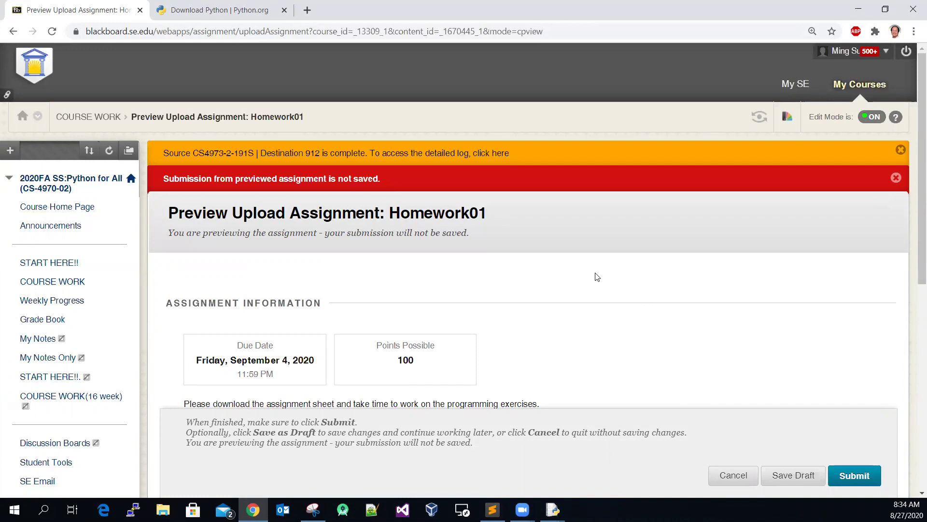
click(76, 284)
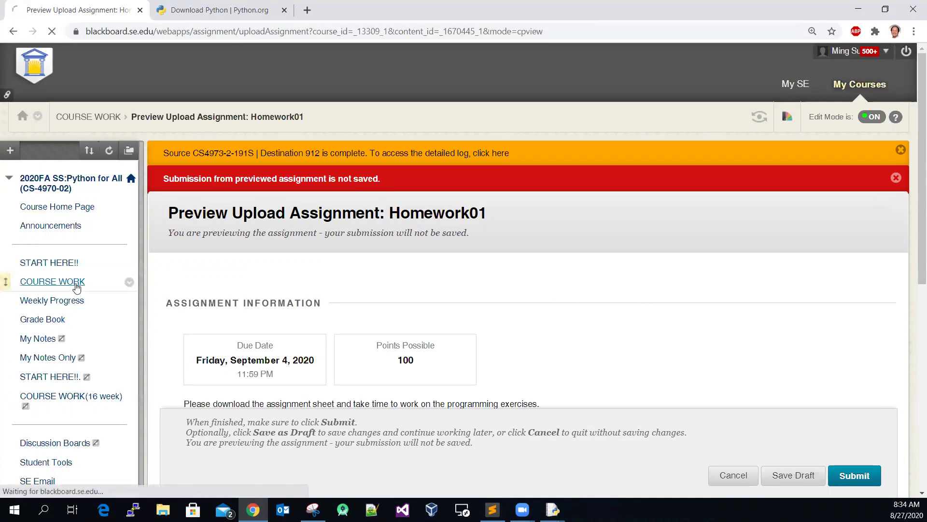